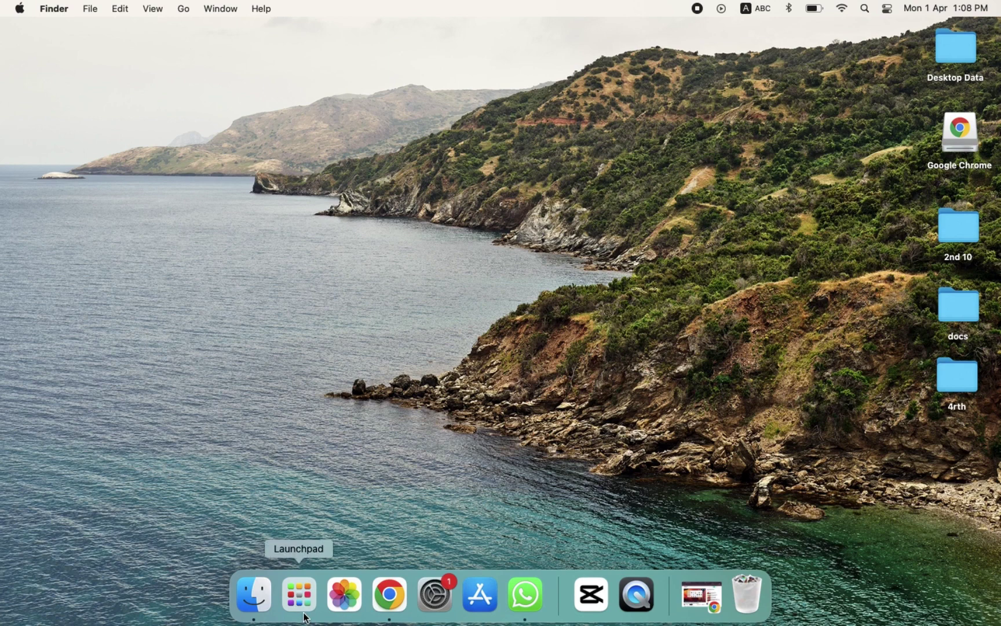
Open Spotlight from the menu bar magnifier and clear the mistyped search text.
click(866, 10)
text(lu)
key(BackSpace)
key(BackSpace)
text(launch)
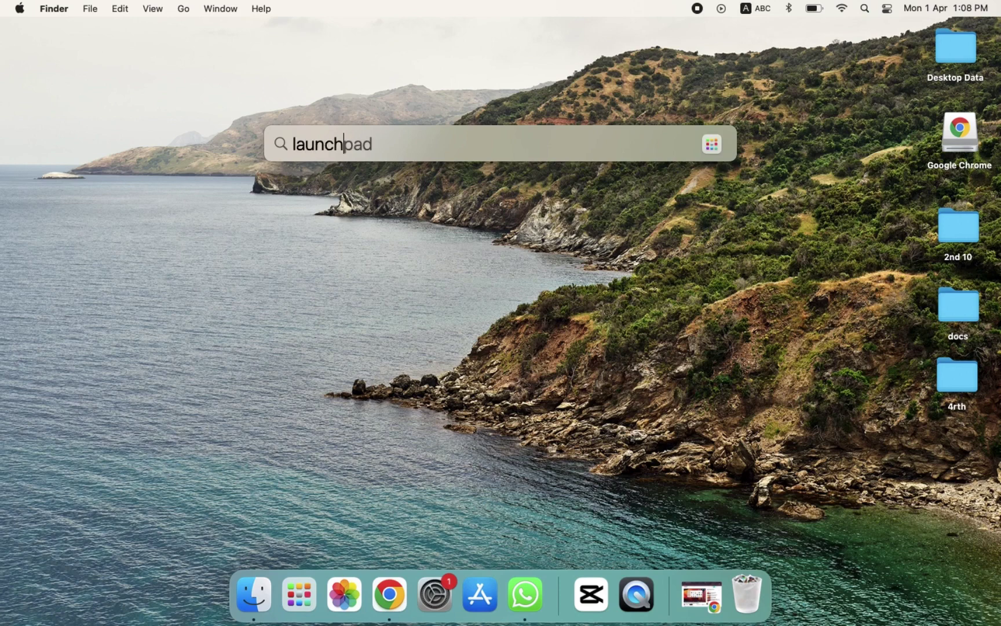
text(pad)
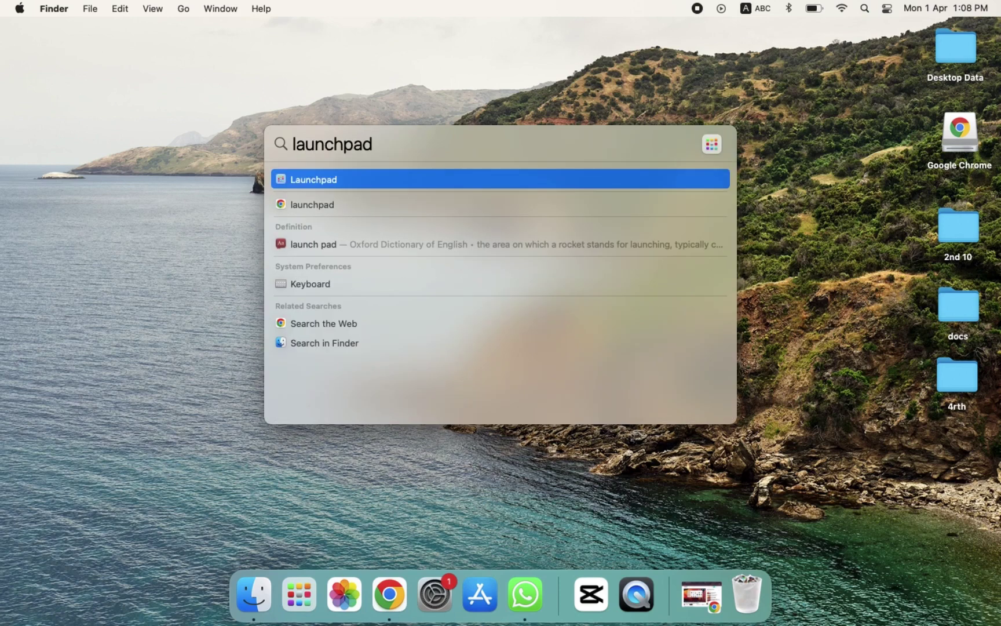
Launch Launchpad from the top Spotlight result, showing the App Store through VN page.
key(Return)
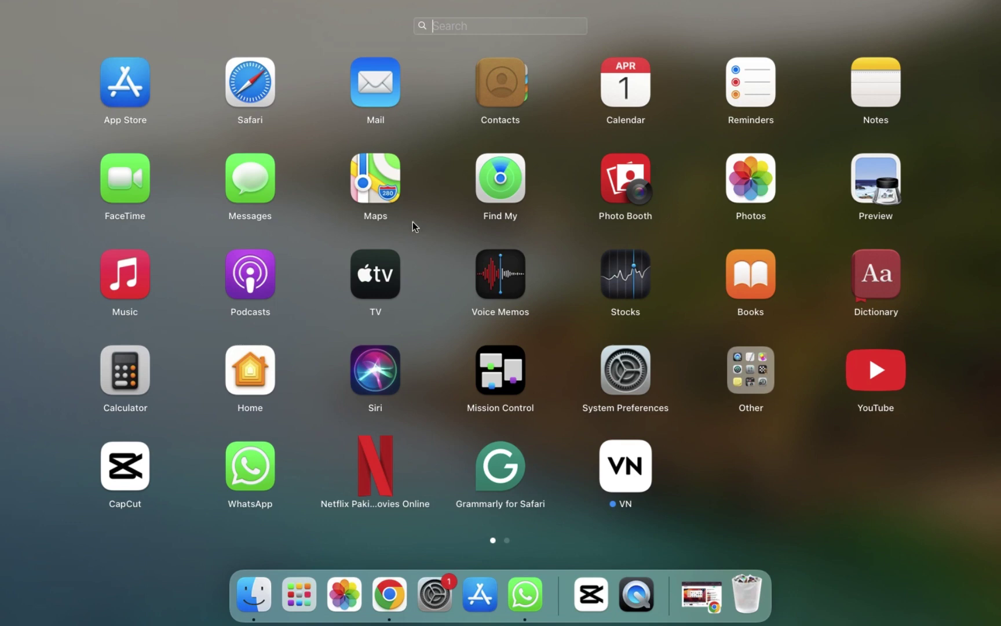